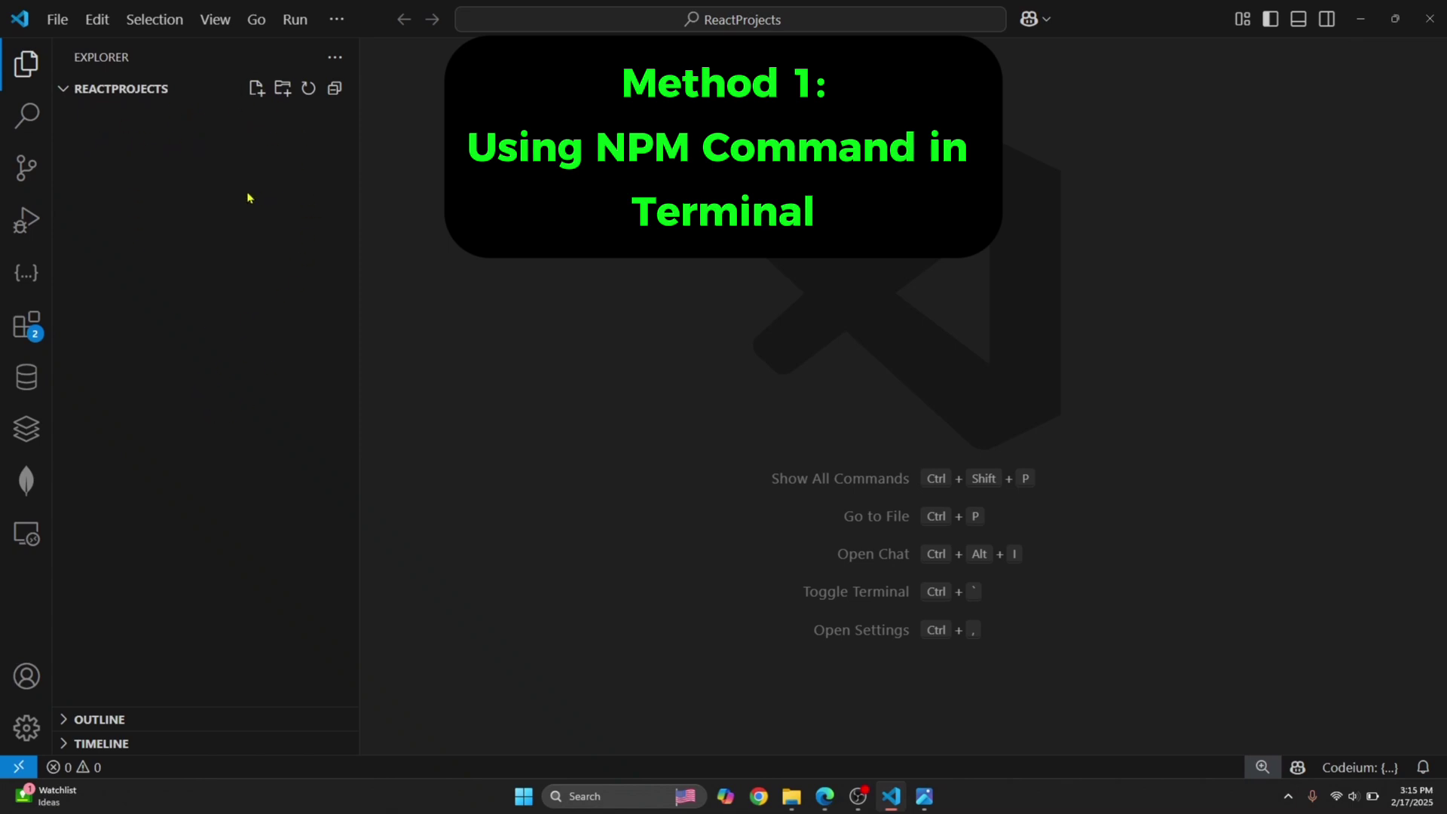
# Open a new terminal and run npm install -g create-react-app, adding 64 packages.
pyautogui.click(336, 19)
pyautogui.moveTo(413, 50)
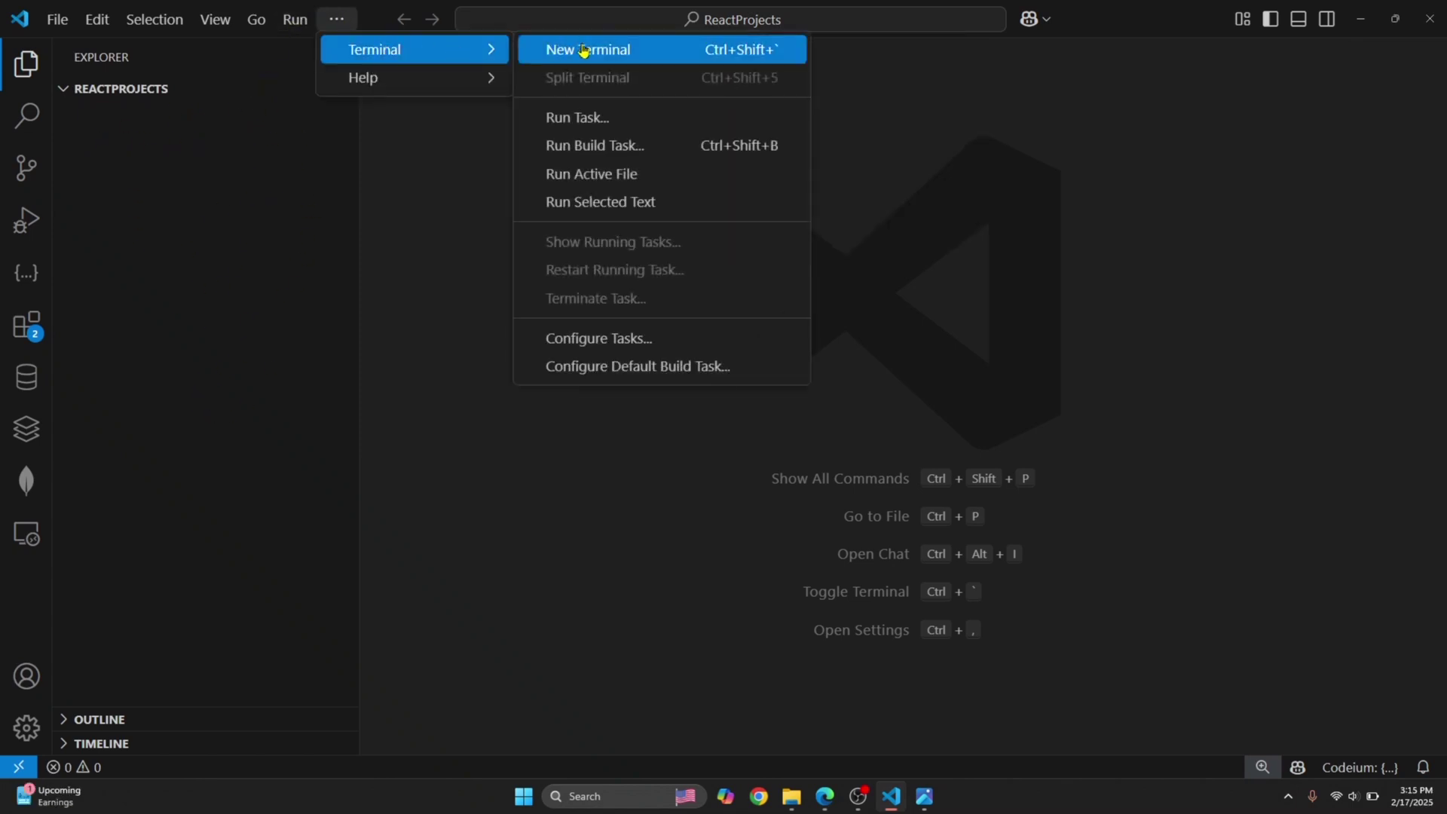
pyautogui.click(584, 50)
pyautogui.write('npm install -g create-react-')
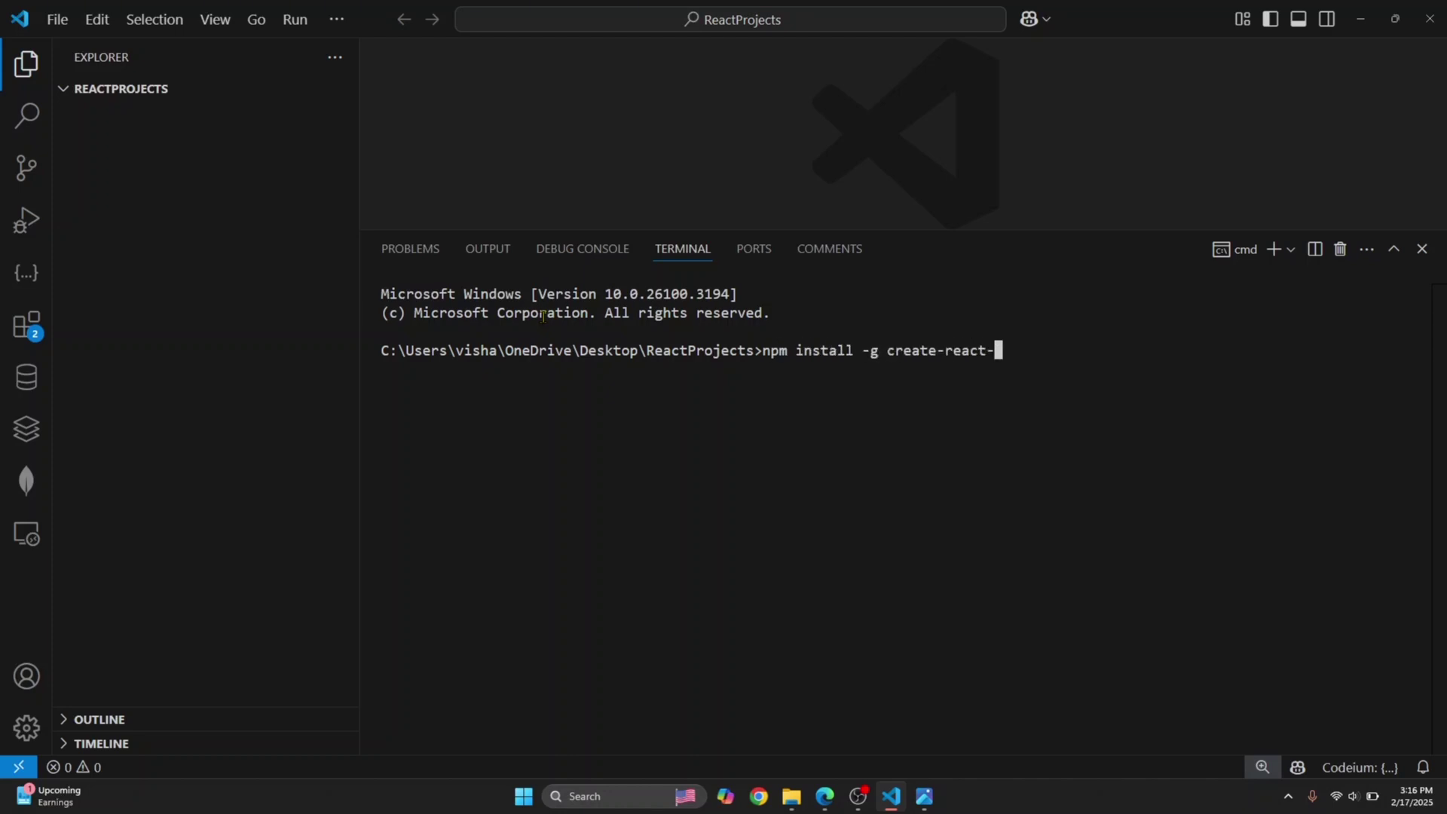
pyautogui.write('app')
pyautogui.press('Return')
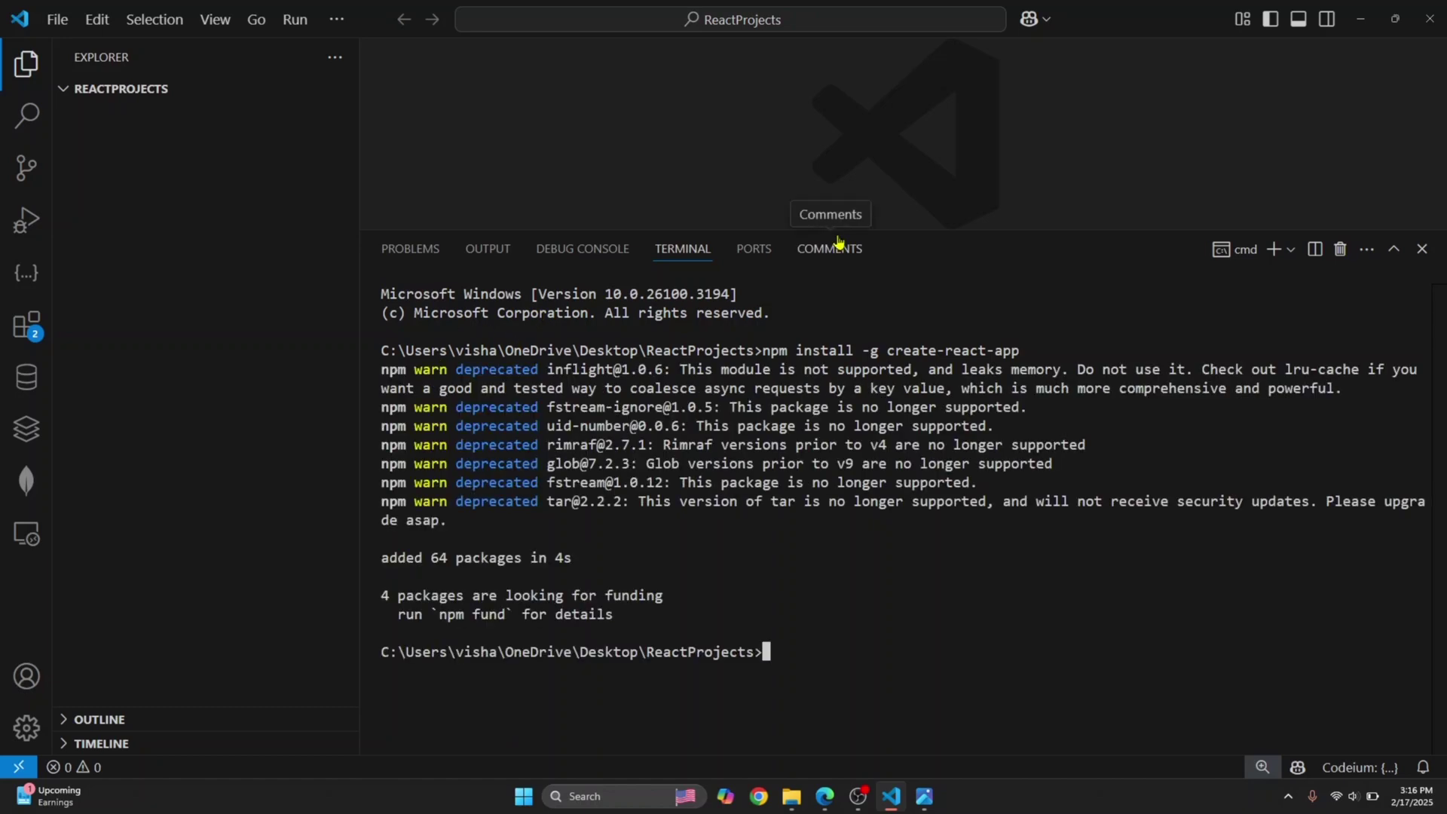
pyautogui.write('npx ')
pyautogui.write('create-react-app ')
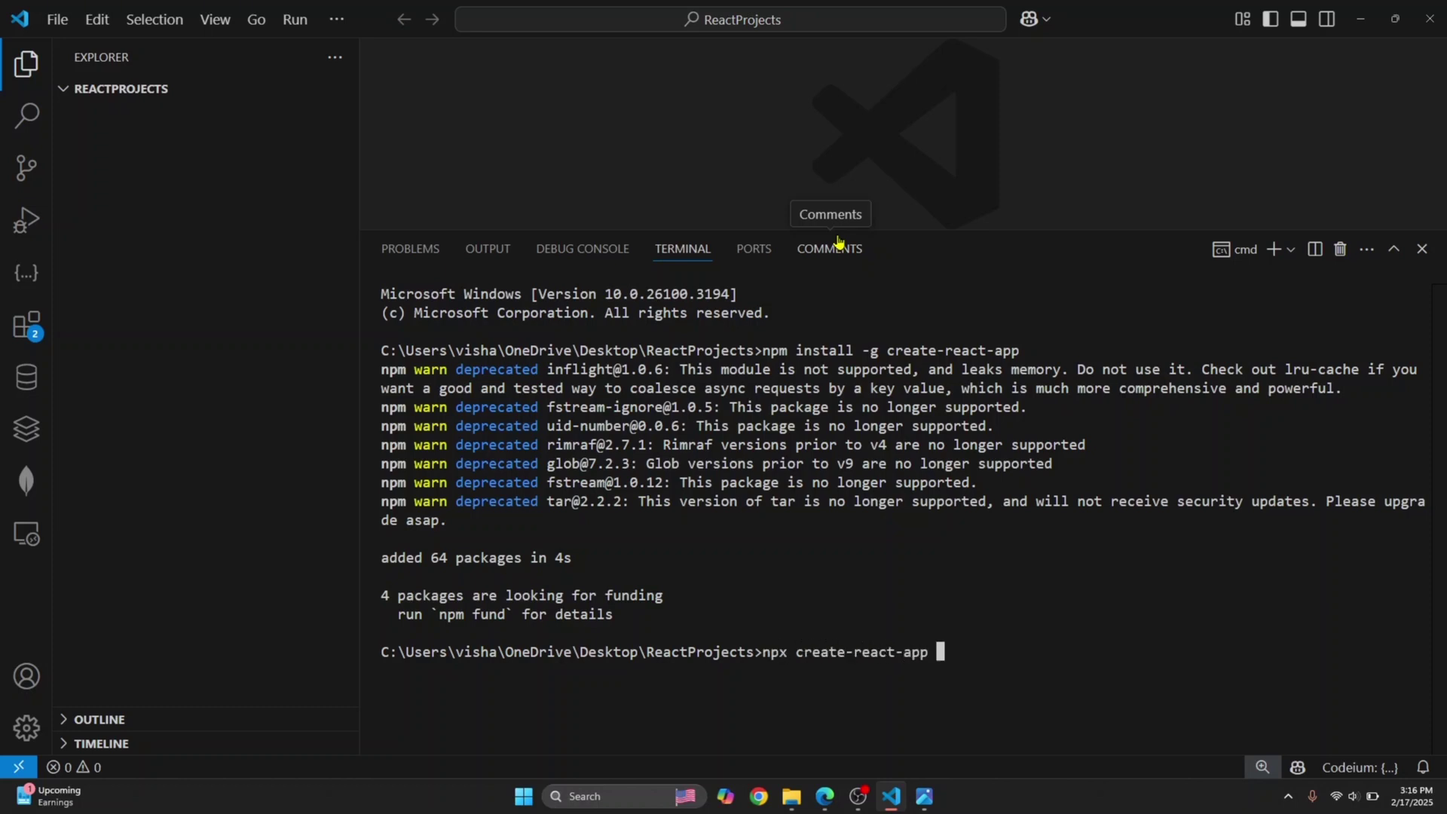
pyautogui.write('myapp')
# Run npx create-react-app myapp, then interrupt it partway with Ctrl+C.
pyautogui.press('Return')
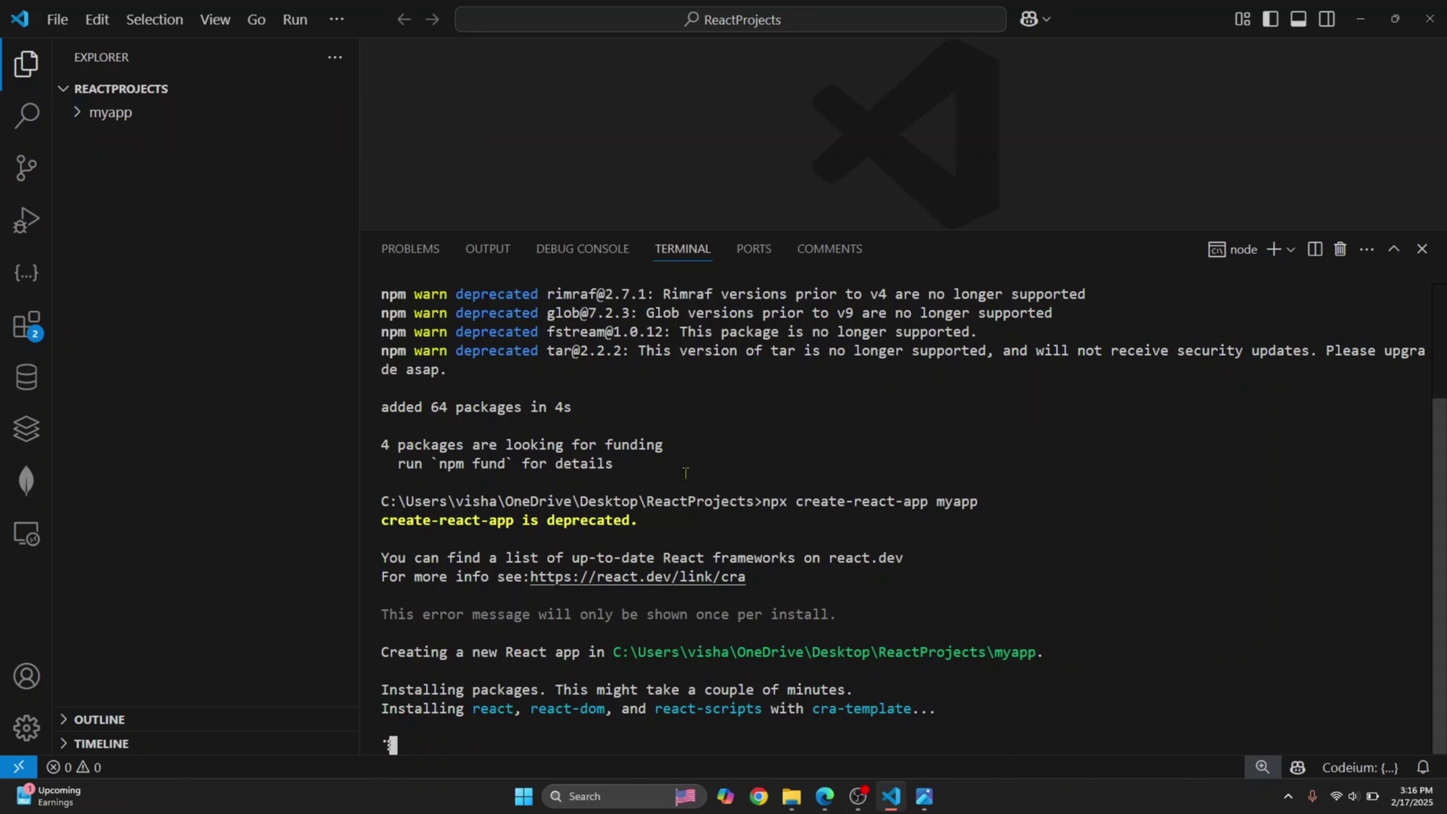
pyautogui.hotkey('ctrl', 'c')
pyautogui.write('y')
# Confirm ending the batch job, run npm cache clean --force, and rerun npx create-react-app myapp.
pyautogui.press('Return')
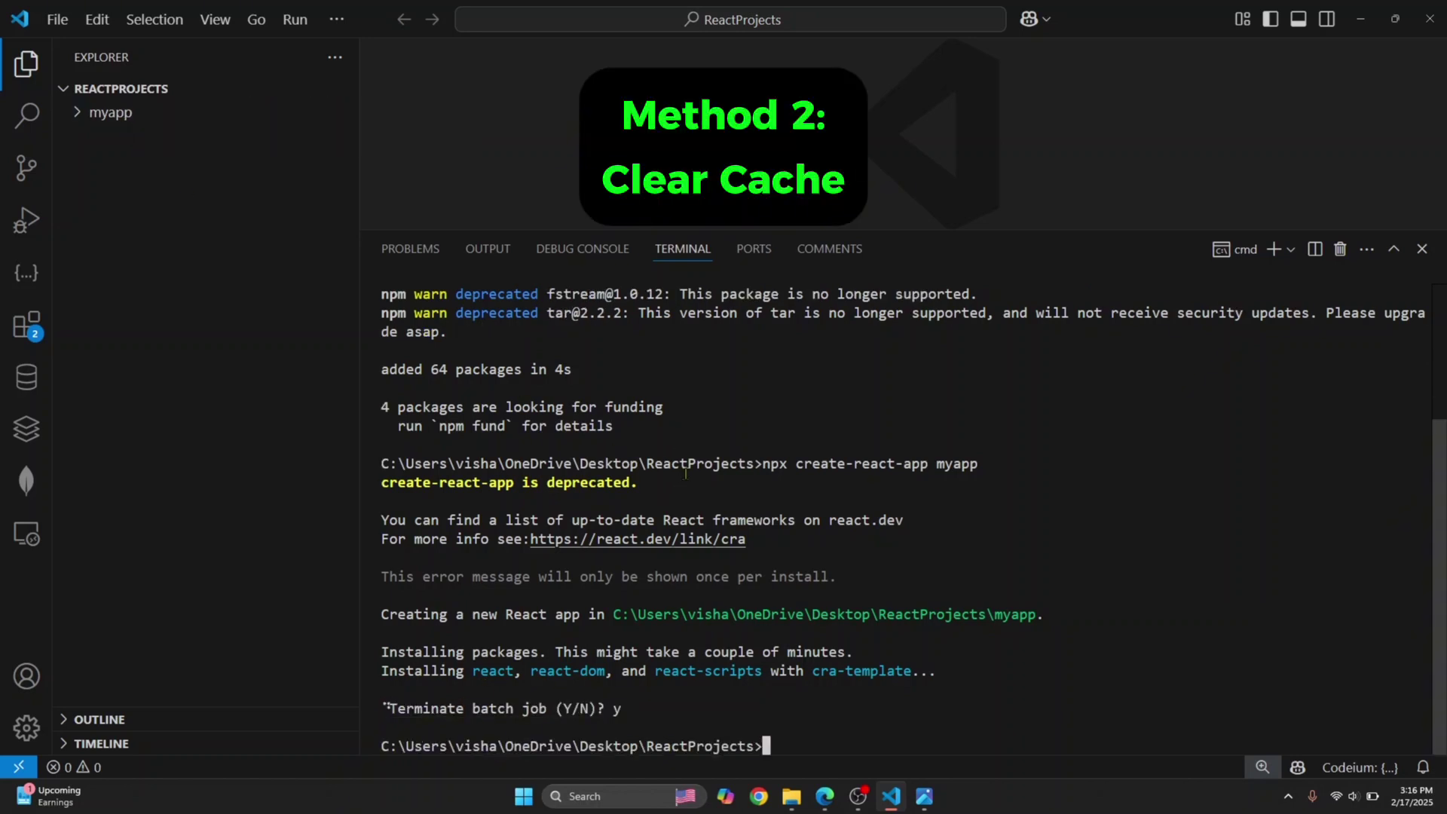
pyautogui.write('npm cache clean --force')
pyautogui.press('Return')
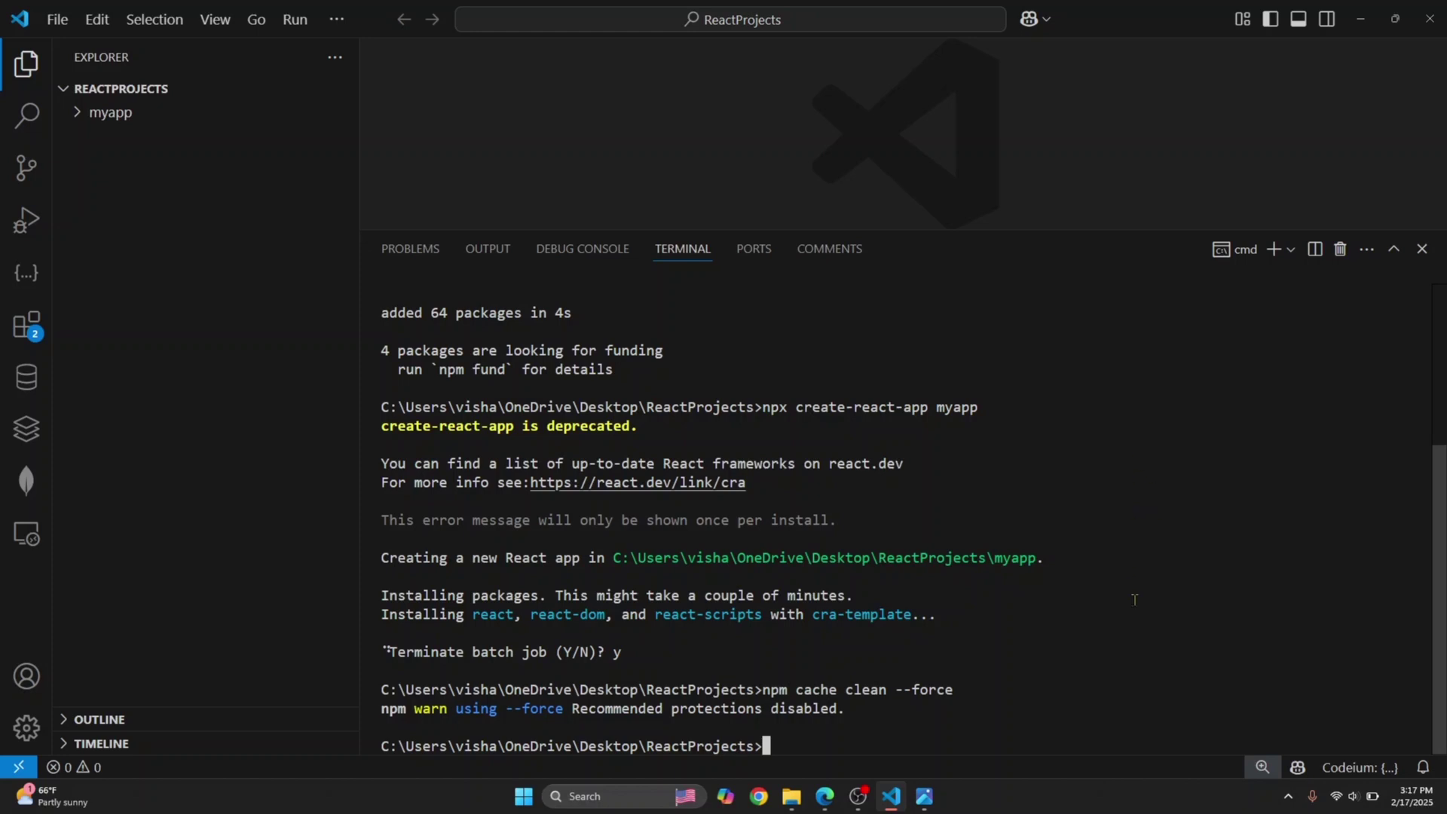
pyautogui.press('Up')
pyautogui.press('Up')
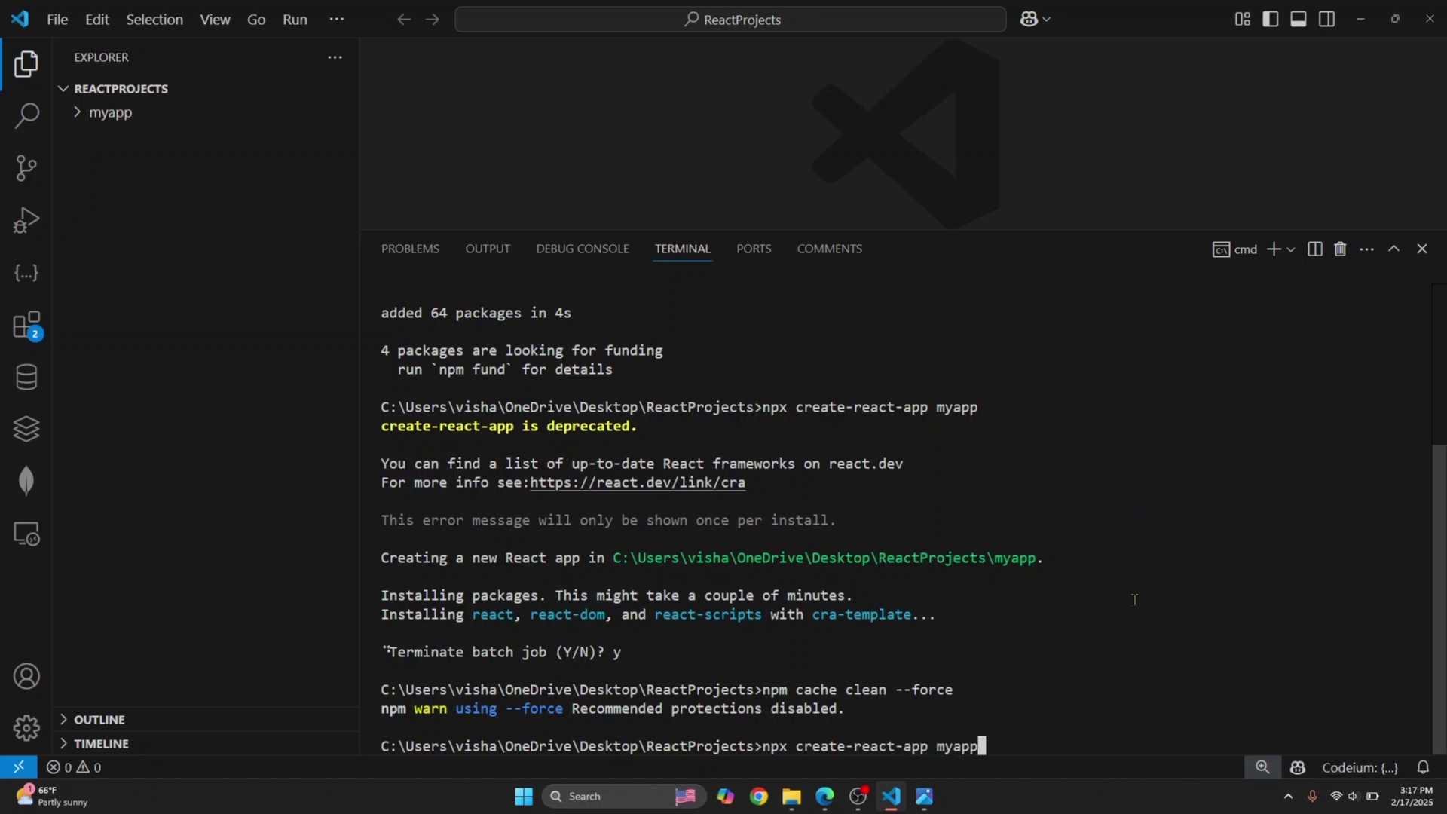
pyautogui.press('Return')
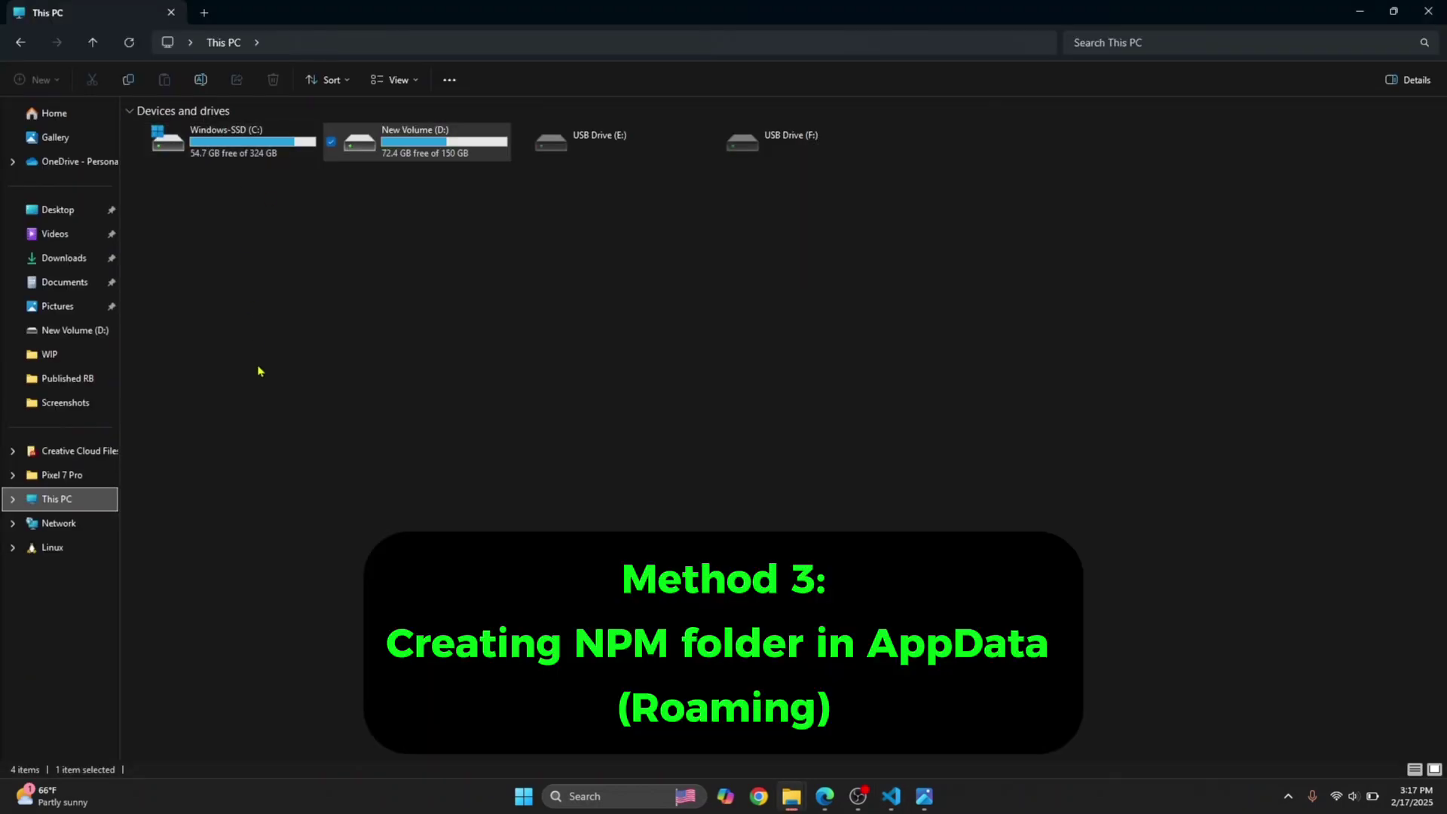
# Browse to your user folder under C: > Users, select AppData, and open the View display options.
pyautogui.doubleClick(253, 178)
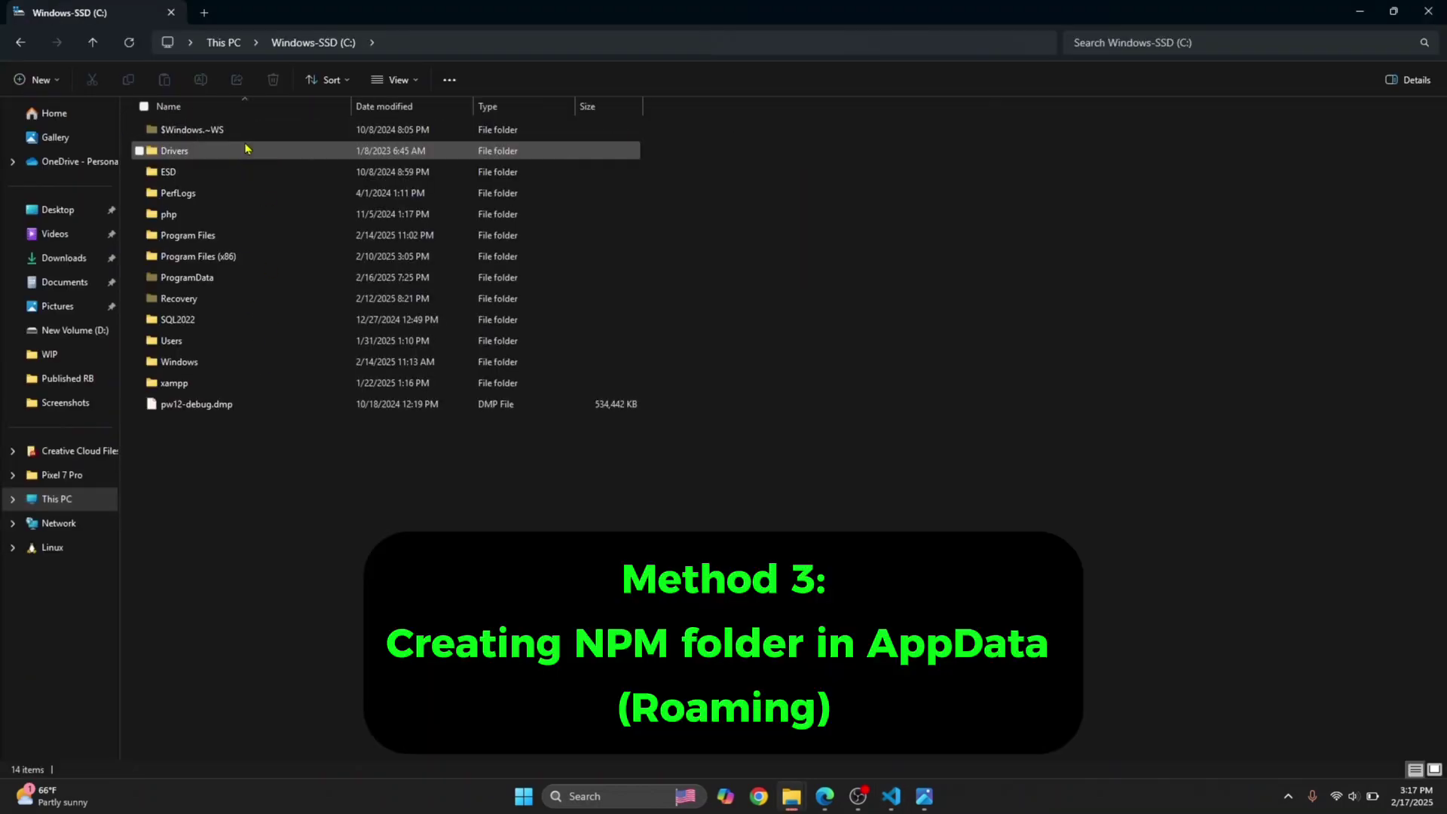
pyautogui.doubleClick(187, 342)
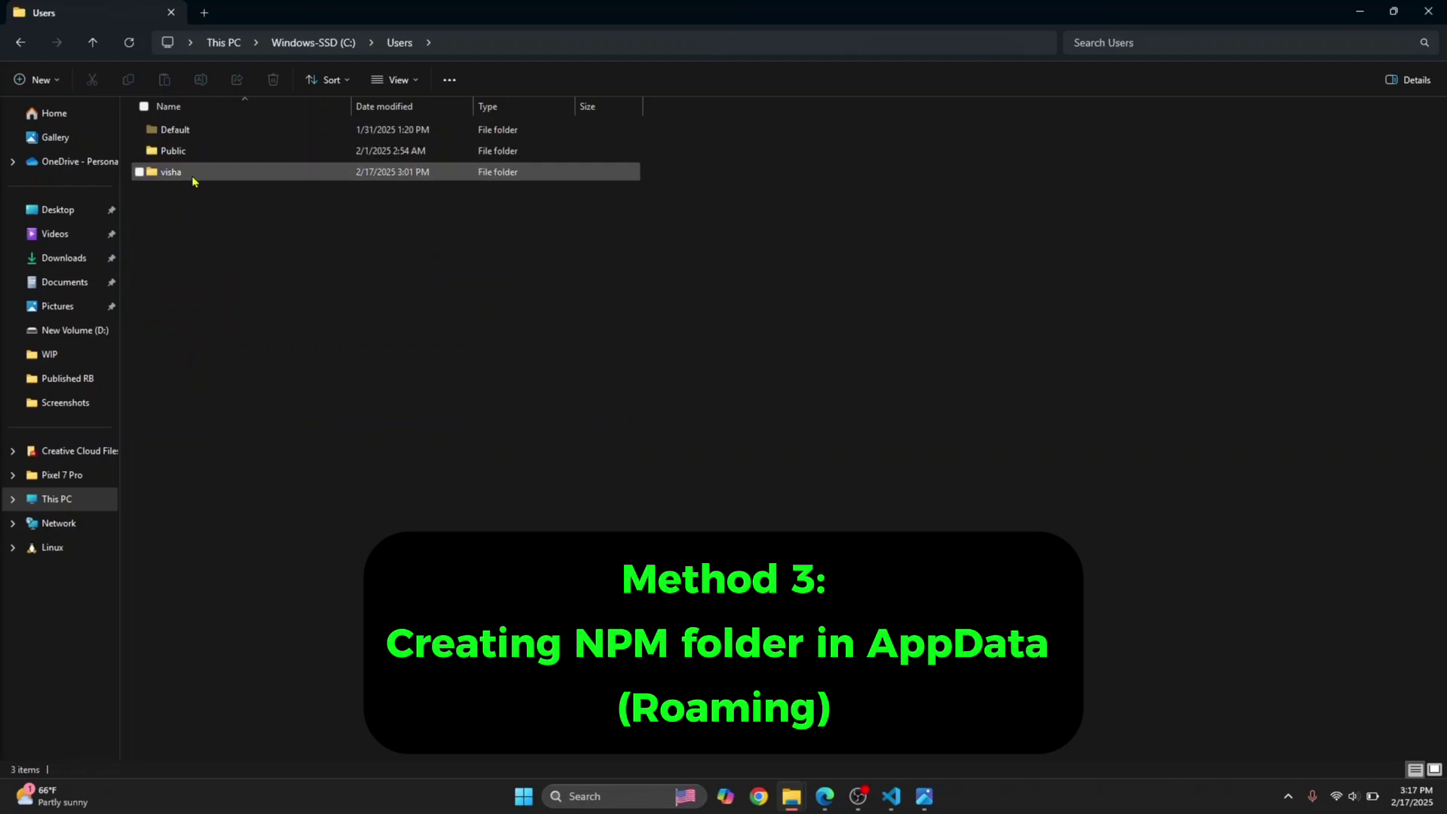
pyautogui.click(193, 178)
pyautogui.doubleClick(170, 172)
pyautogui.scroll(-5, 227, 283)
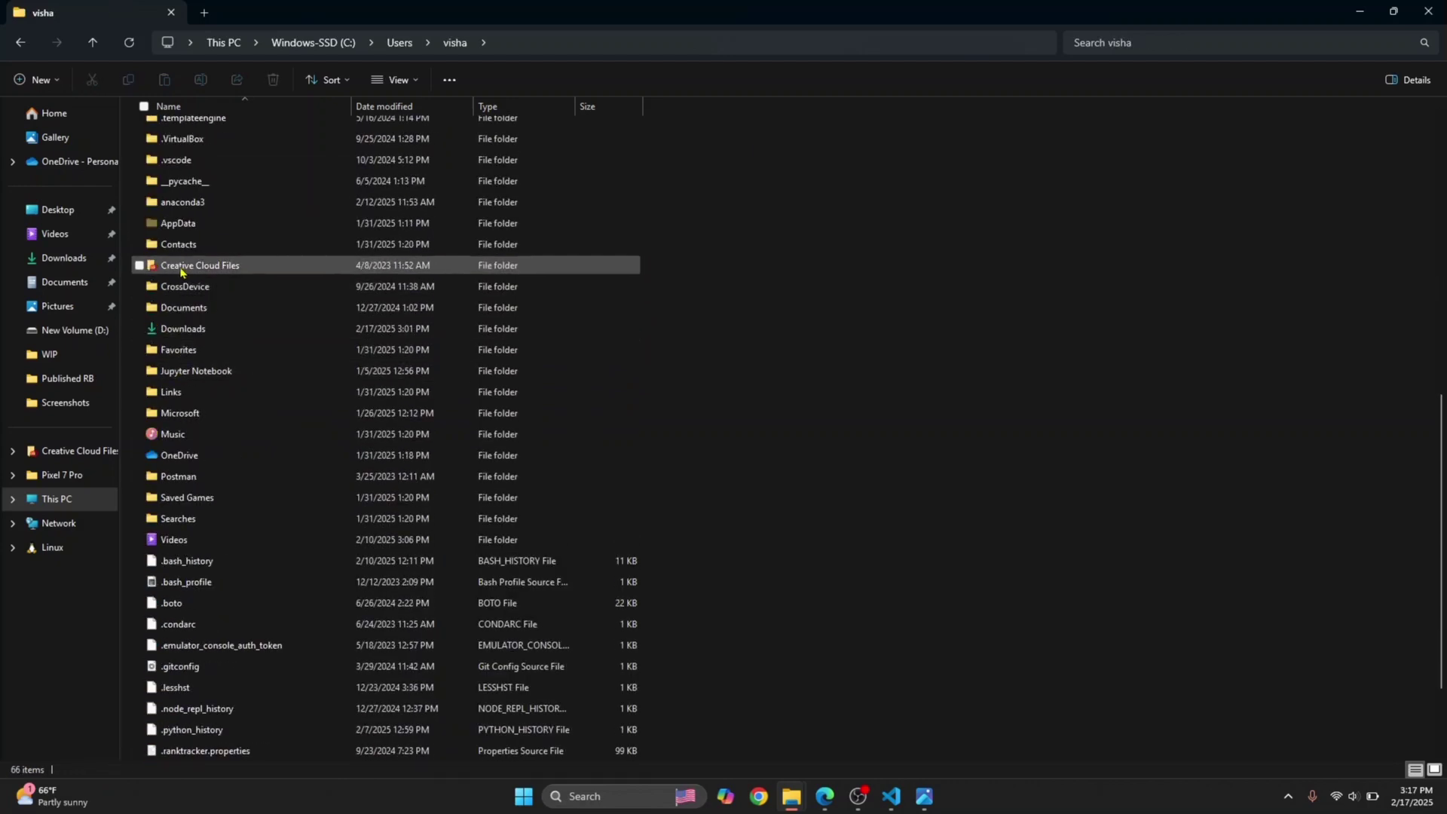
pyautogui.click(229, 339)
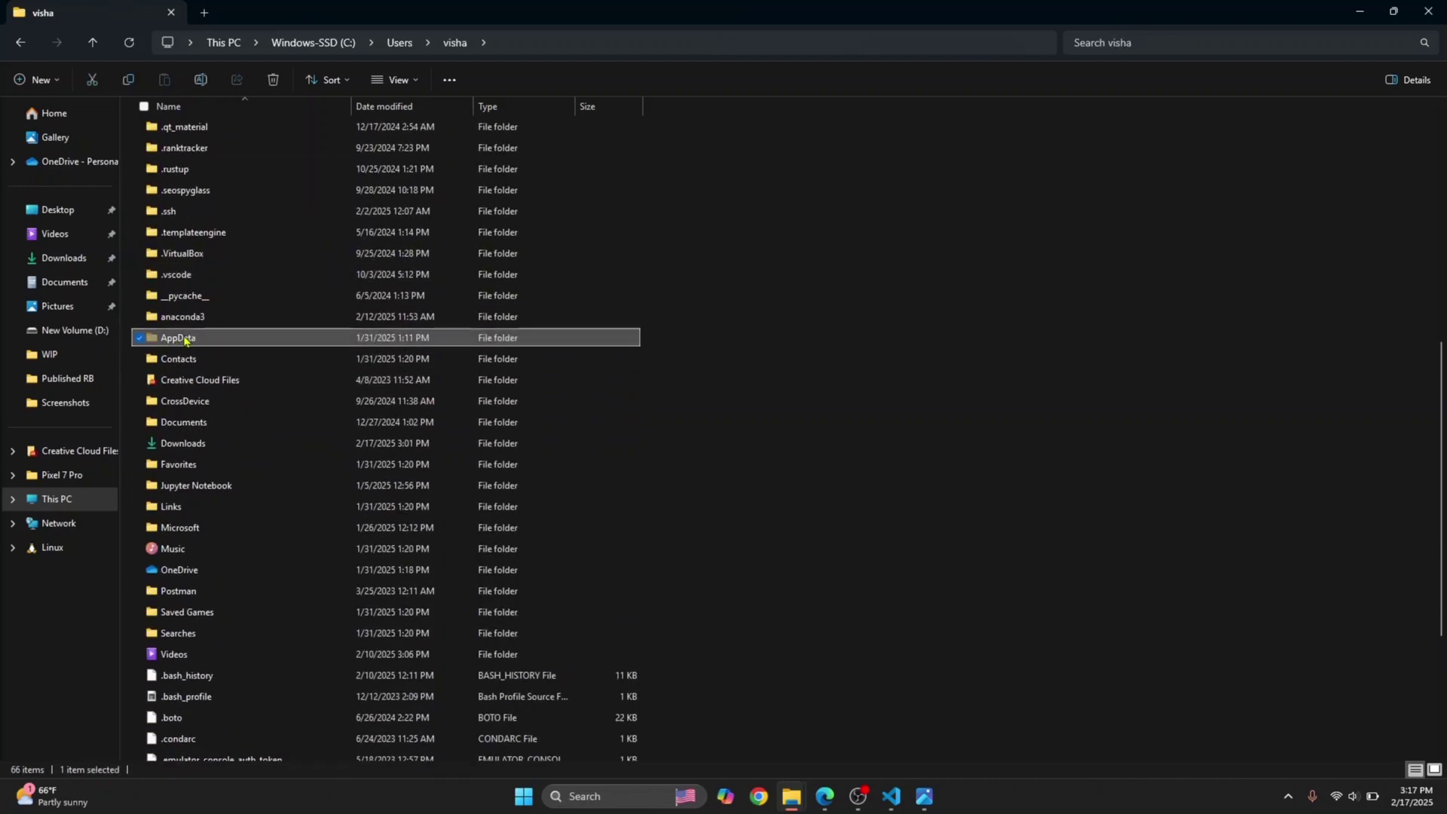
pyautogui.click(395, 79)
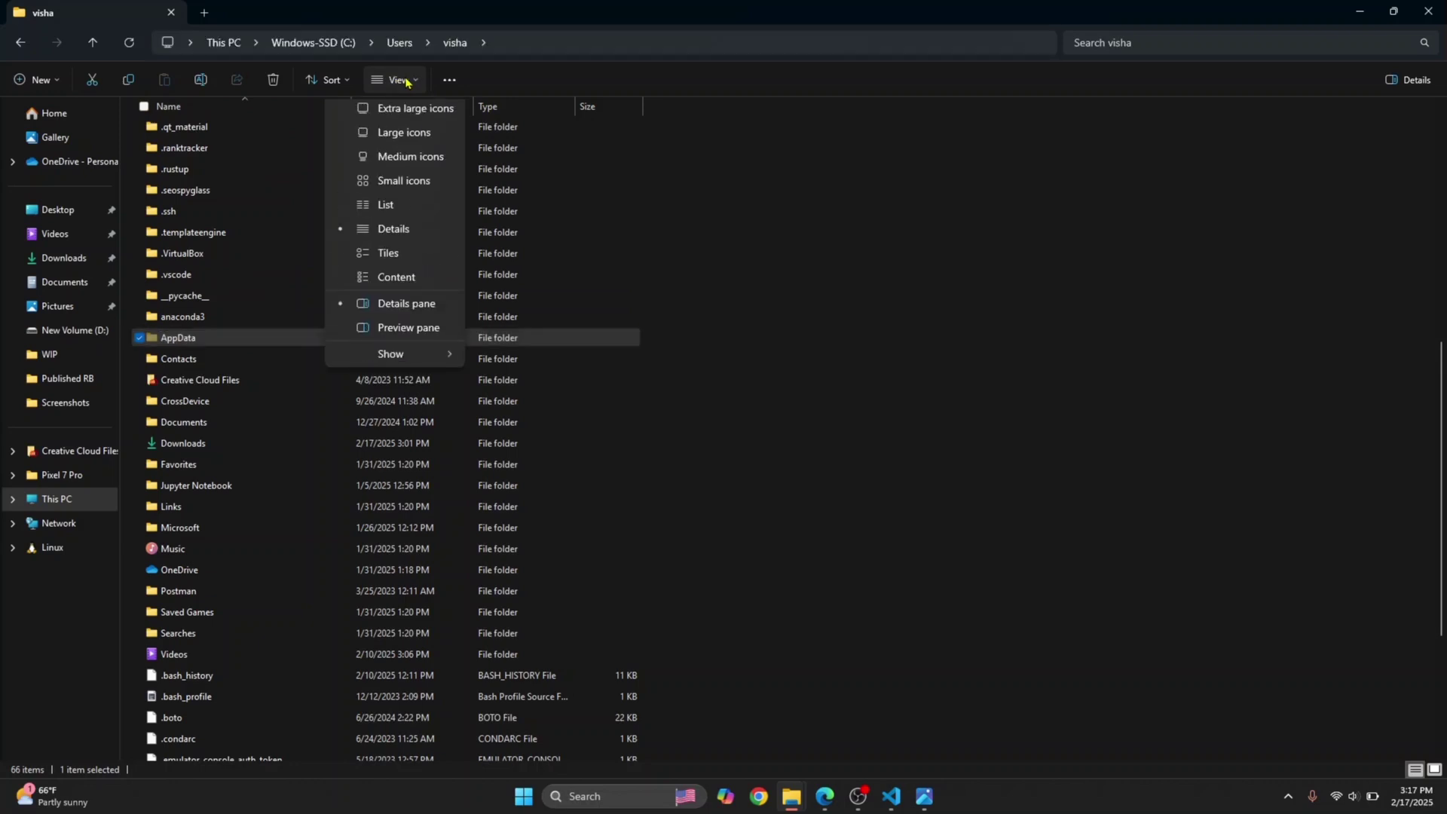
pyautogui.moveTo(390, 360)
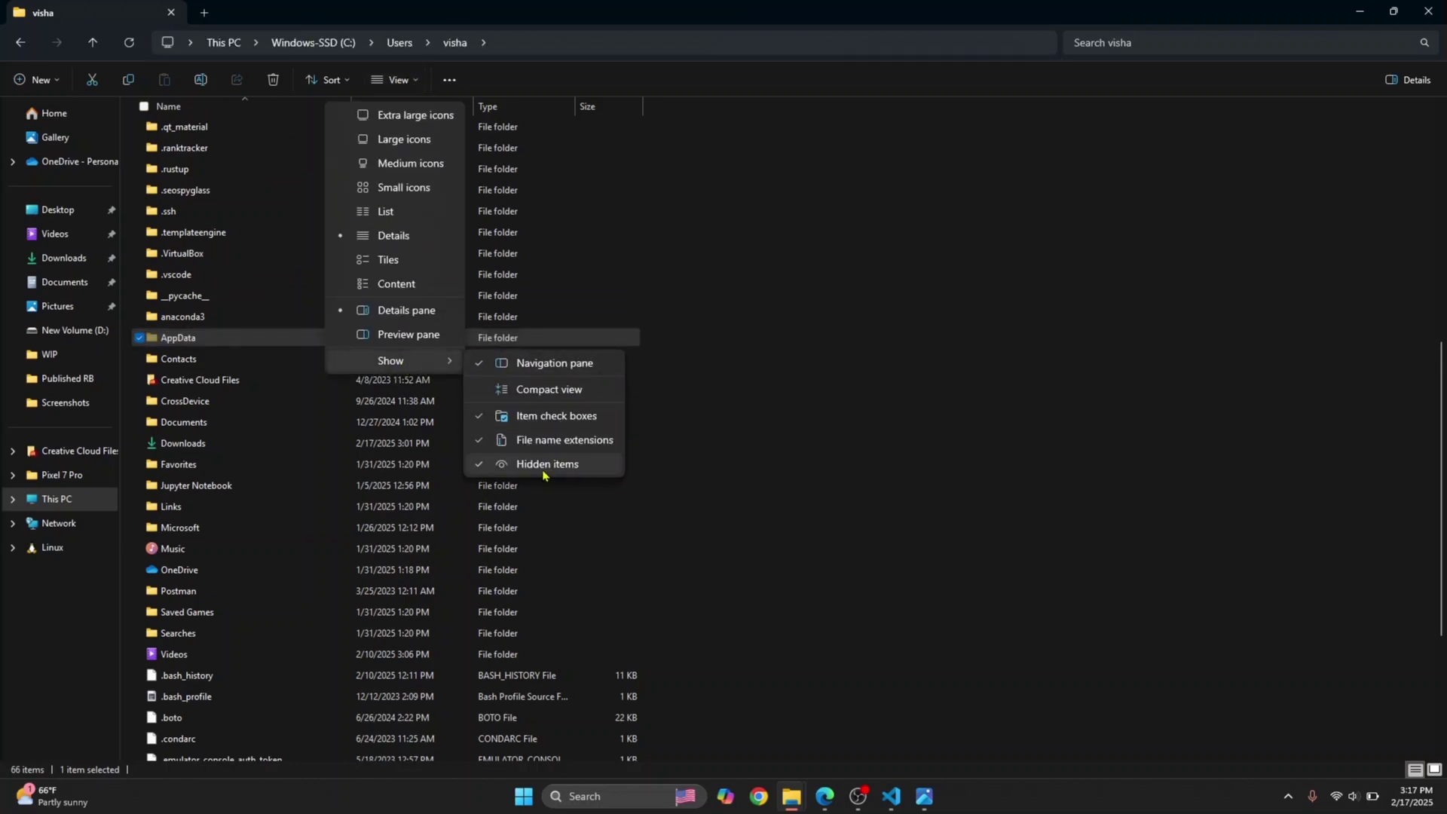
# Go into AppData > Roaming and delete the existing npm folder.
pyautogui.doubleClick(195, 339)
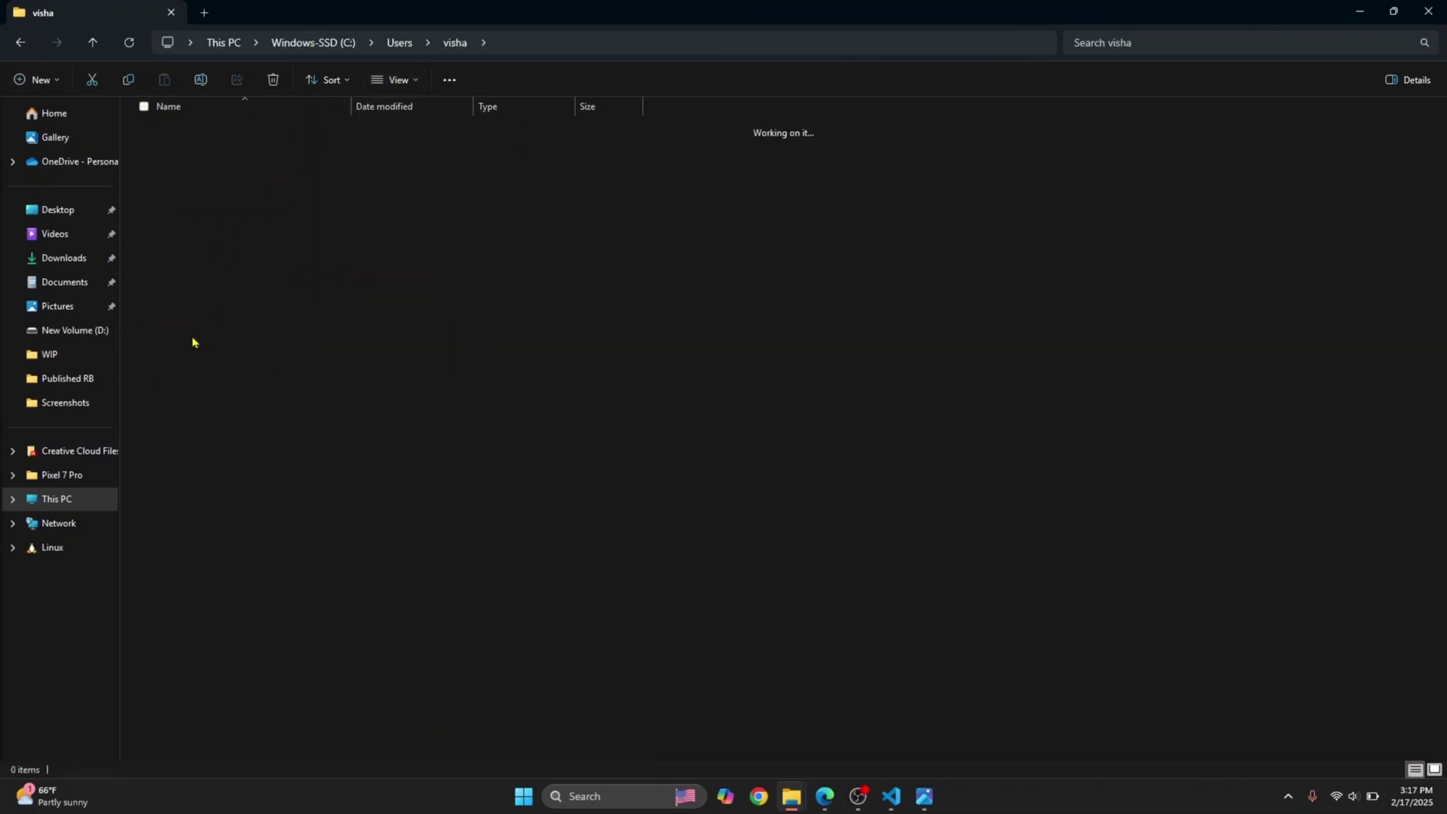
pyautogui.doubleClick(221, 177)
pyautogui.write('npm')
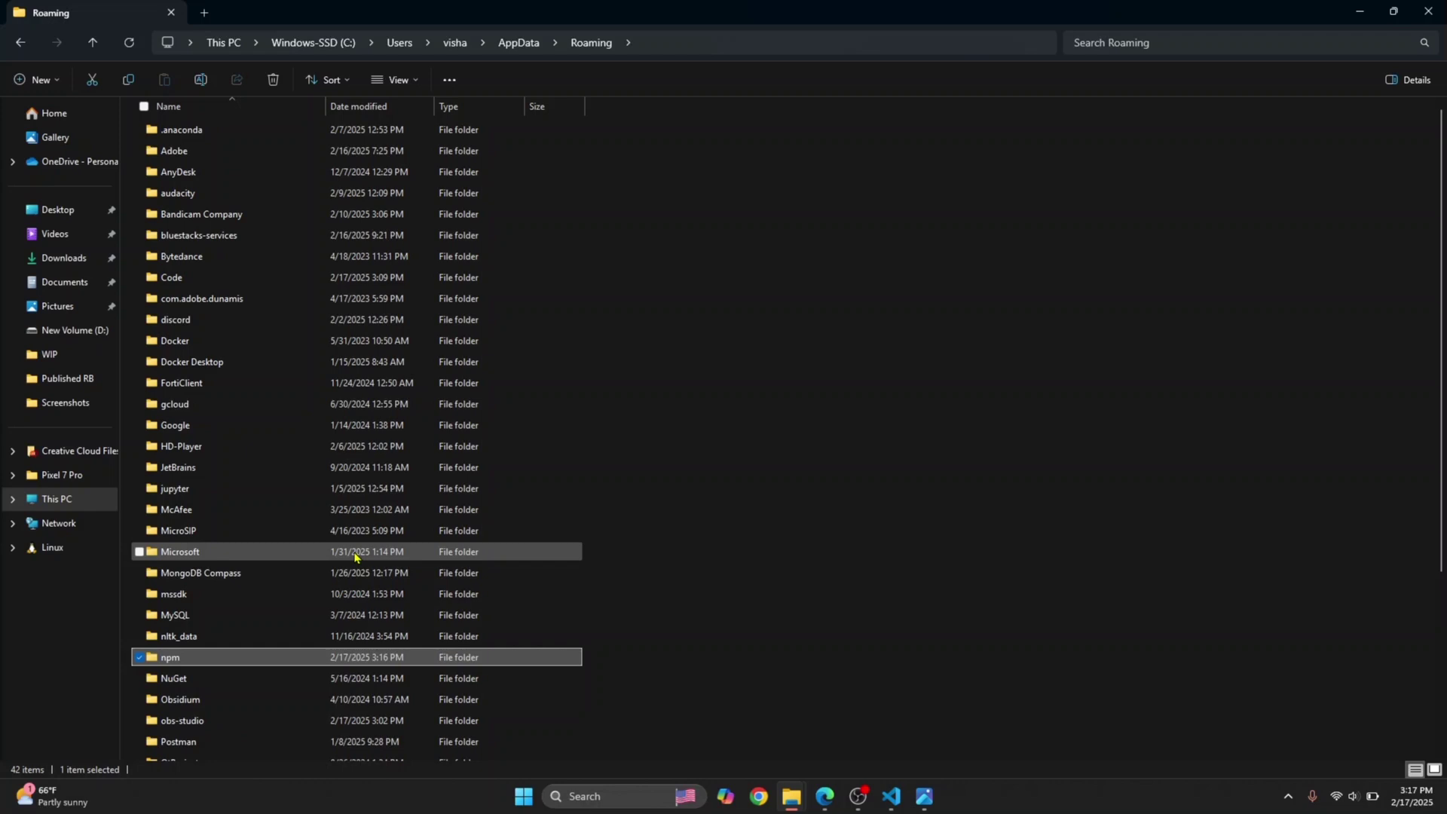
pyautogui.press('Delete')
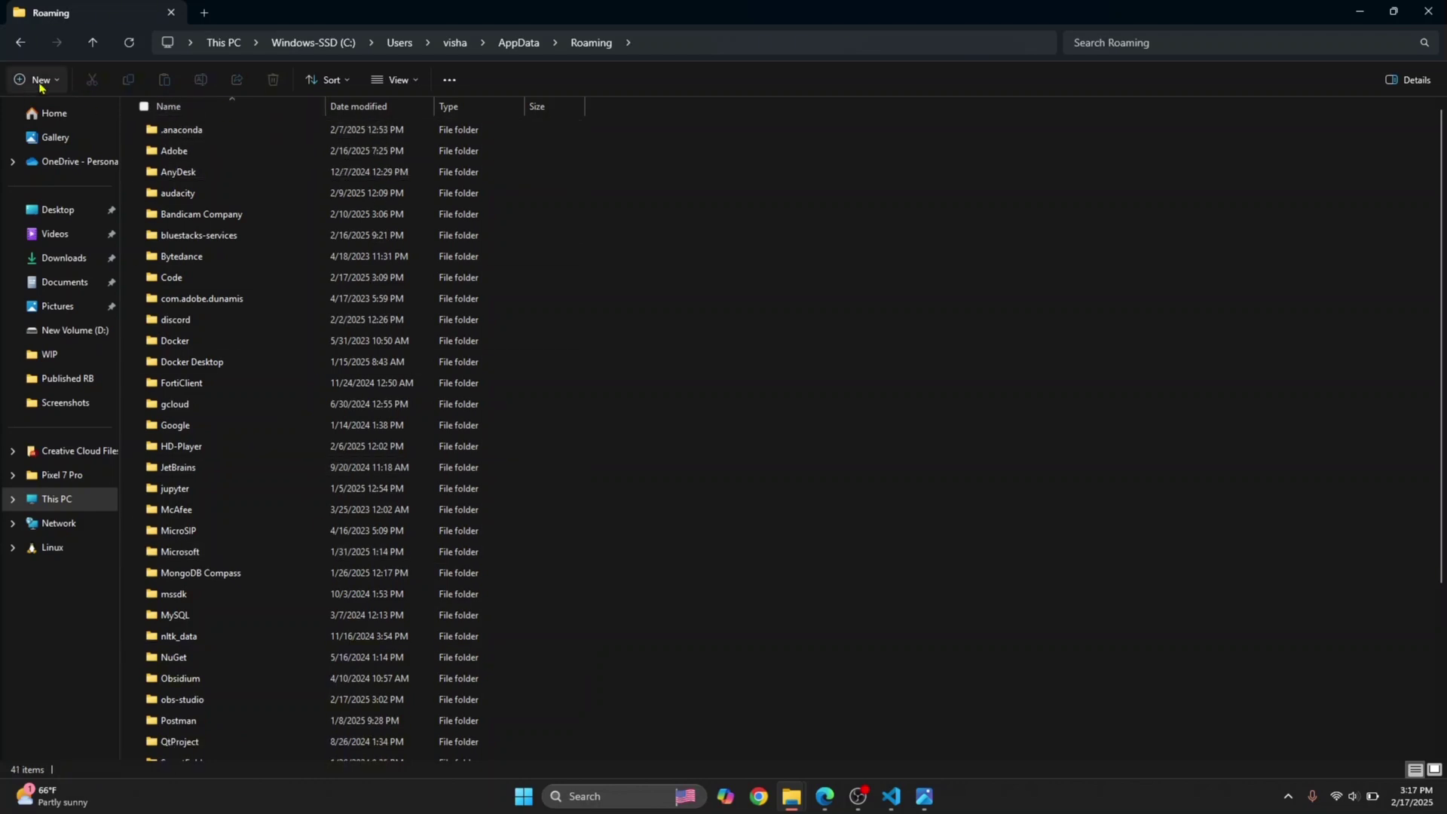
# Create a new empty folder named npm in Roaming.
pyautogui.click(46, 79)
pyautogui.click(57, 114)
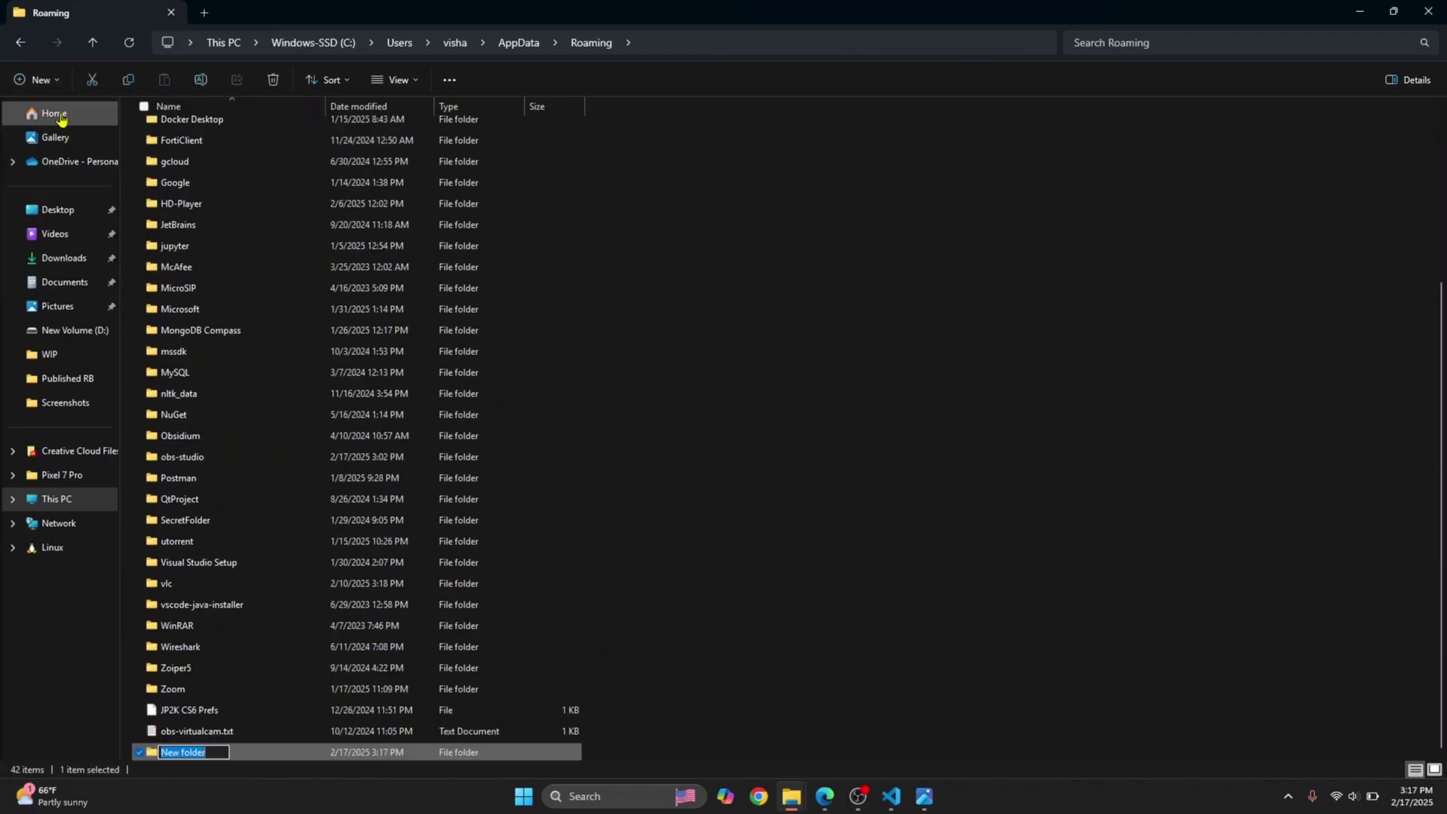
pyautogui.write('npm')
pyautogui.press('Return')
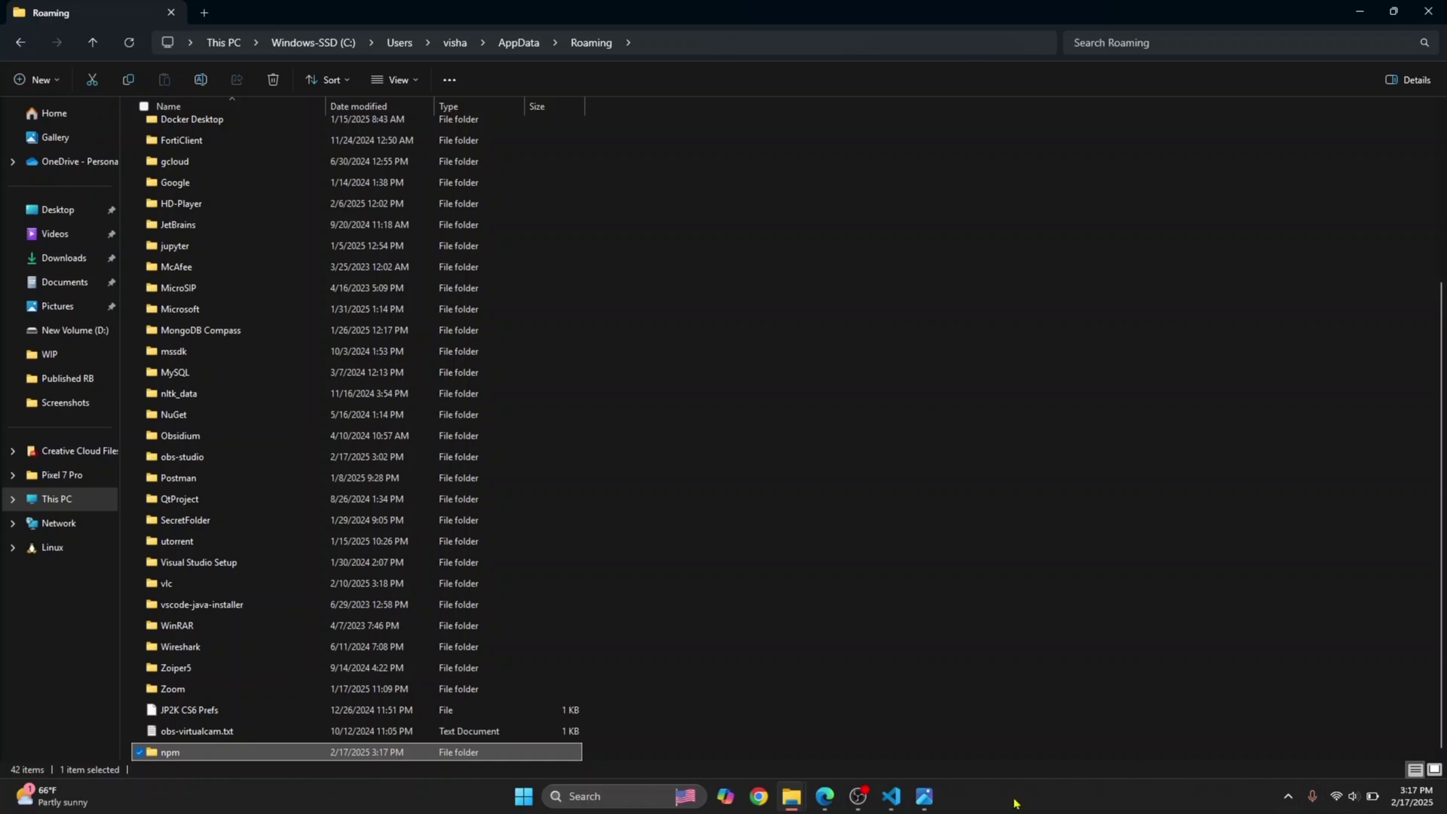
# Back in the VS Code terminal, rerun npx create-react-app myapp and terminate its batch job.
pyautogui.click(891, 797)
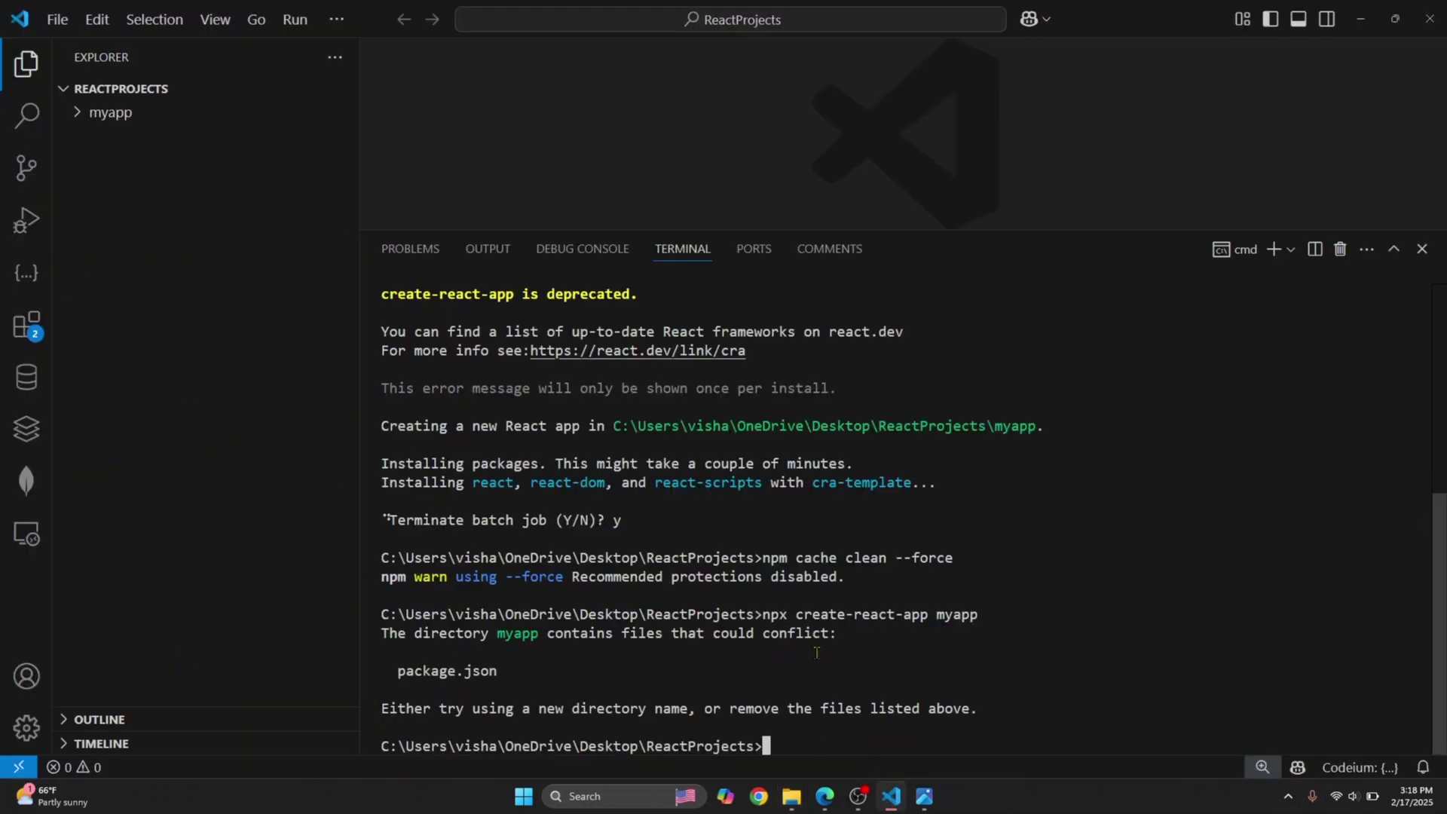
pyautogui.press('Up')
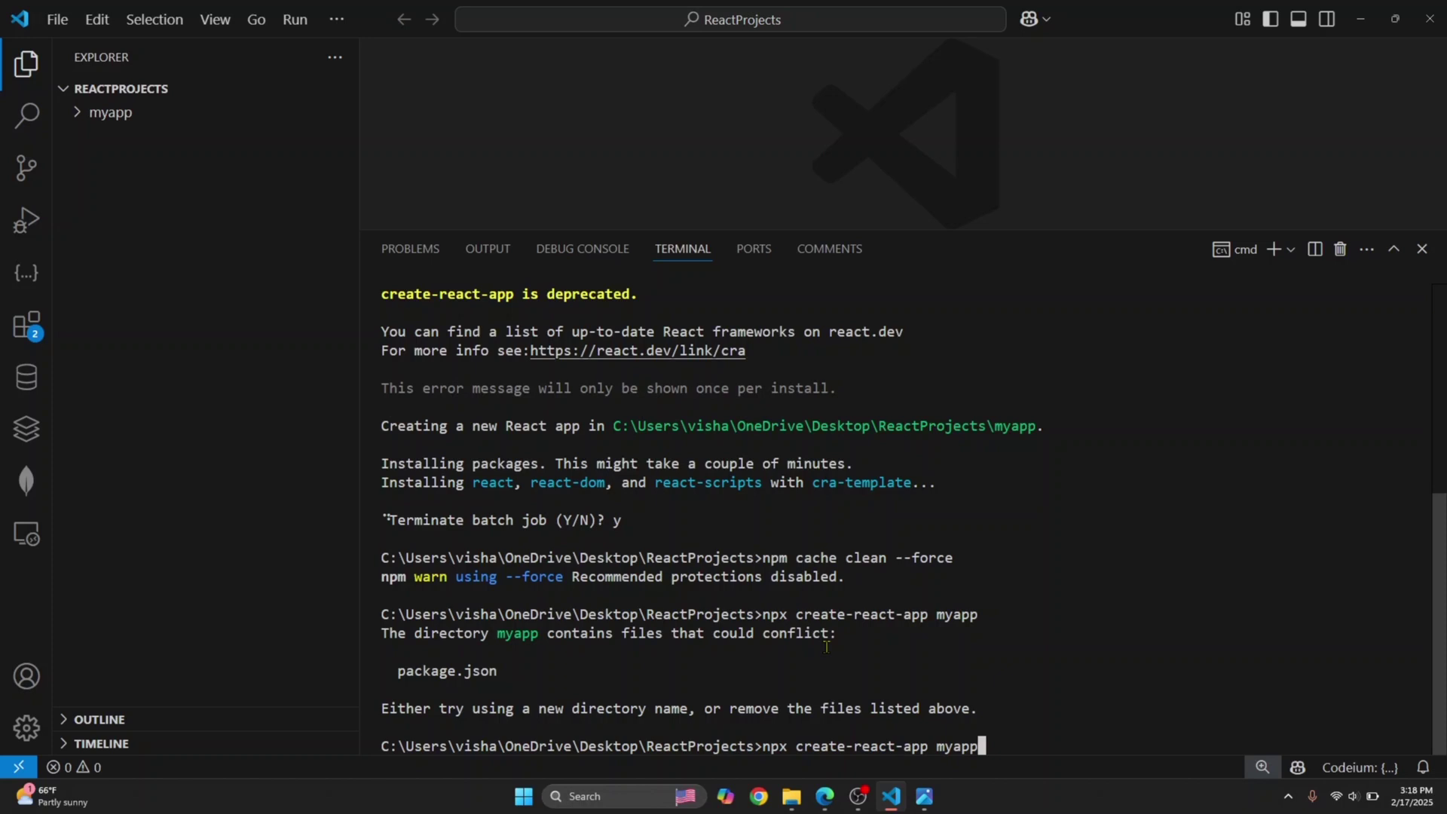
pyautogui.press('Return')
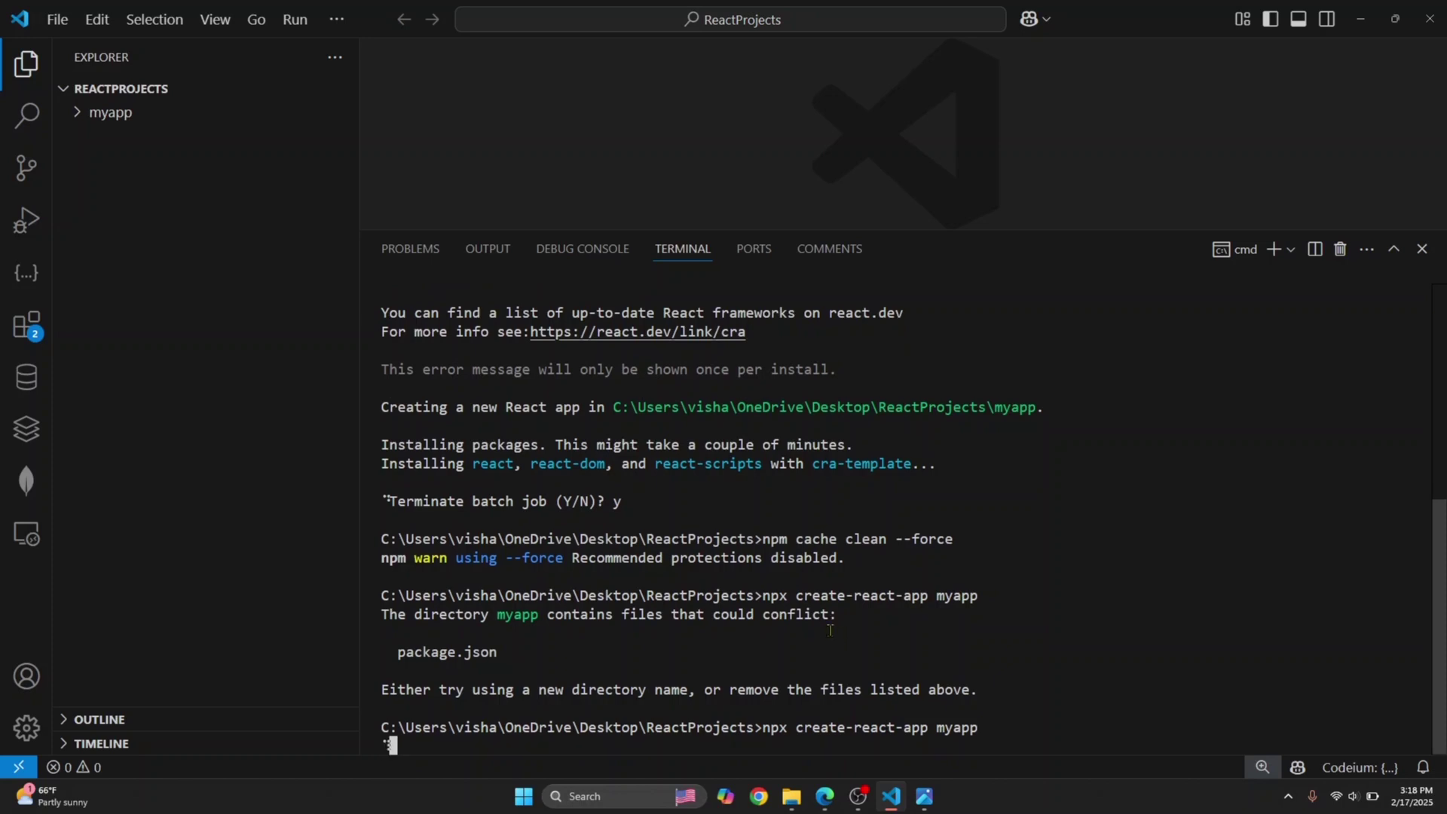
pyautogui.hotkey('ctrl', 'c')
pyautogui.write('y')
pyautogui.press('Return')
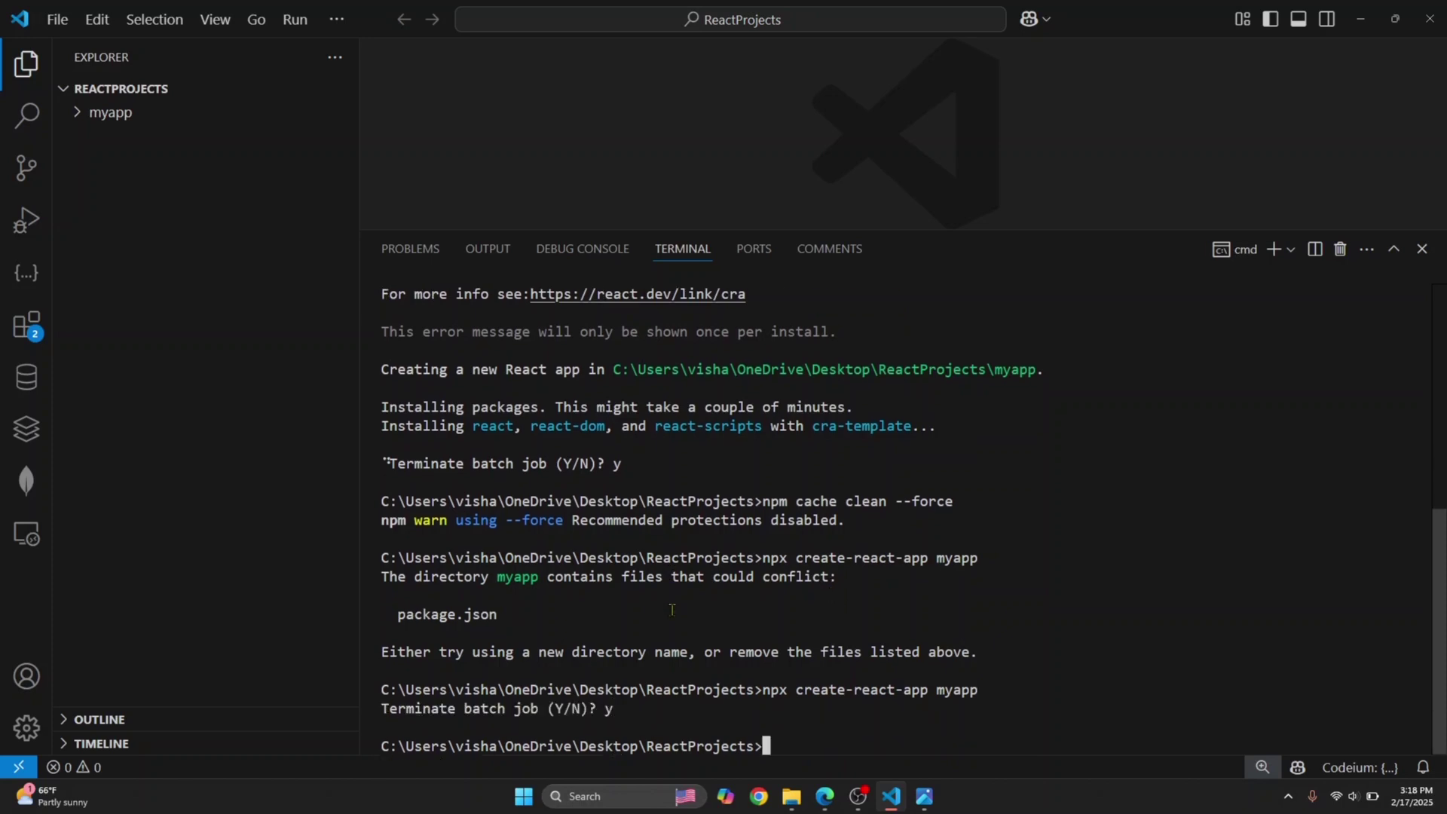